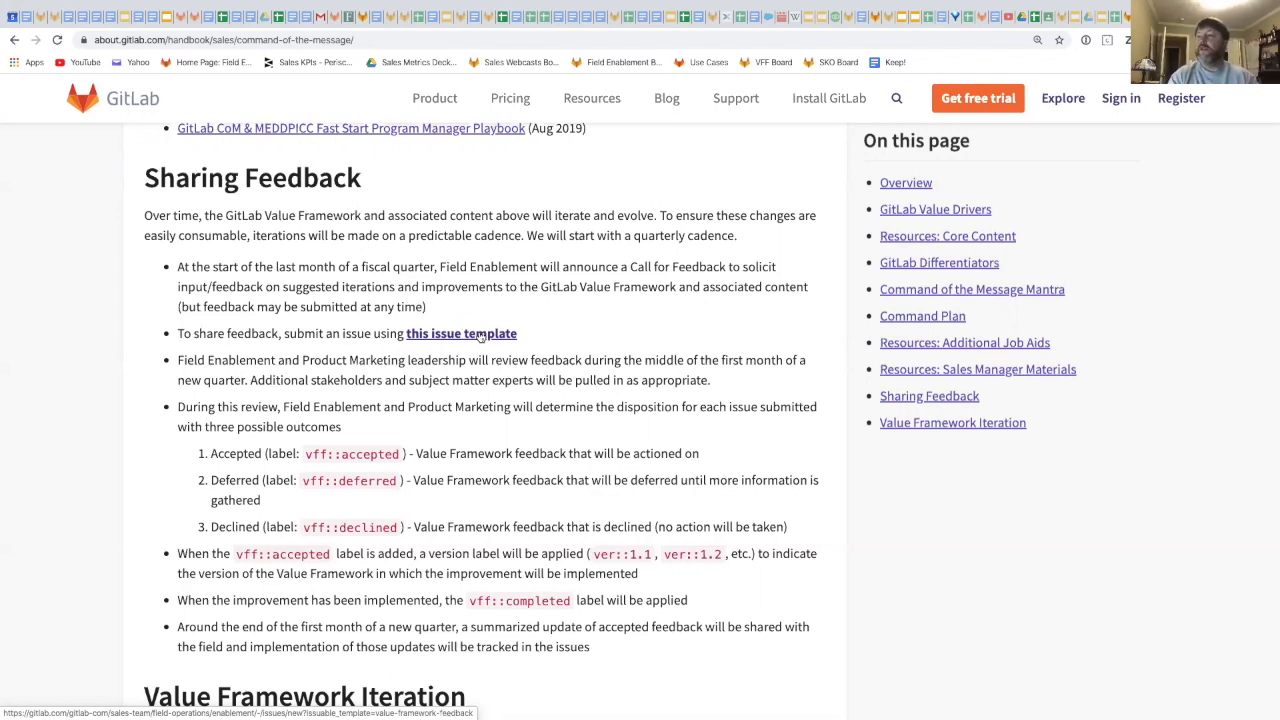
Open the value framework feedback issue template from the handbook and review its feedback types, framework parts, suggestion fields, labels and assignments
click(477, 337)
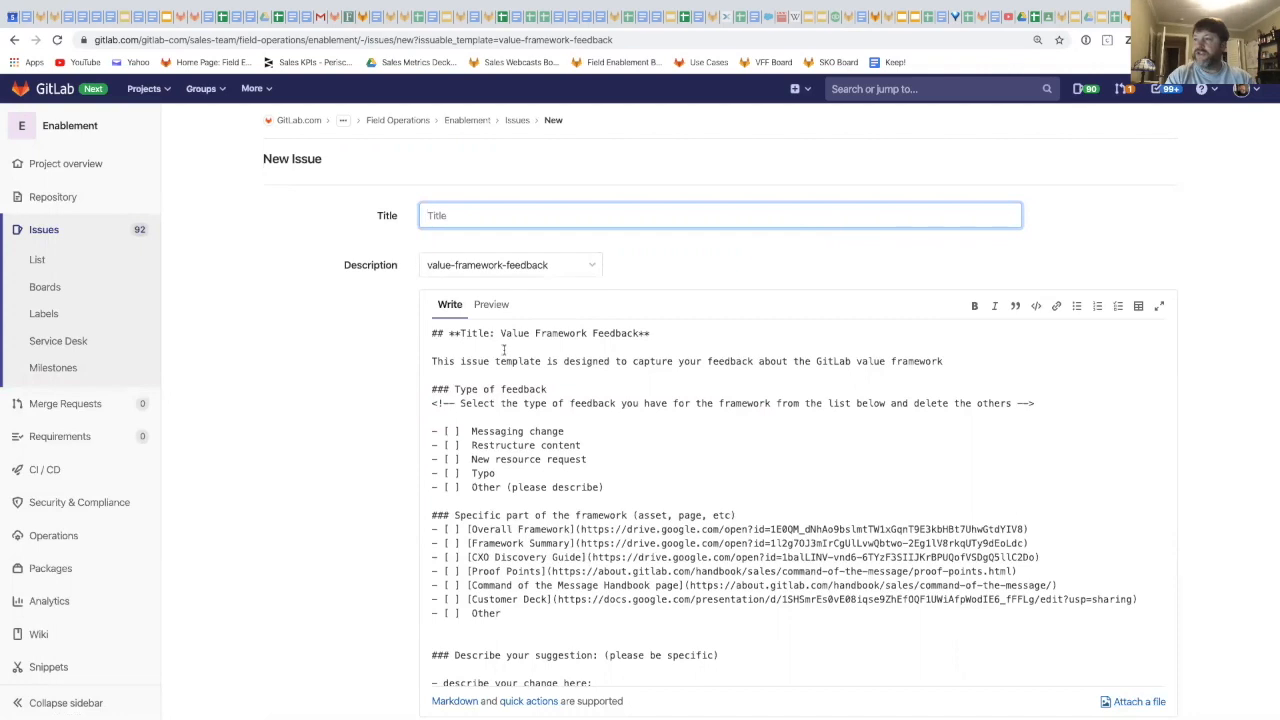
scroll(486, 445, down, 3)
scroll(485, 452, up, 2)
scroll(486, 459, up, 1)
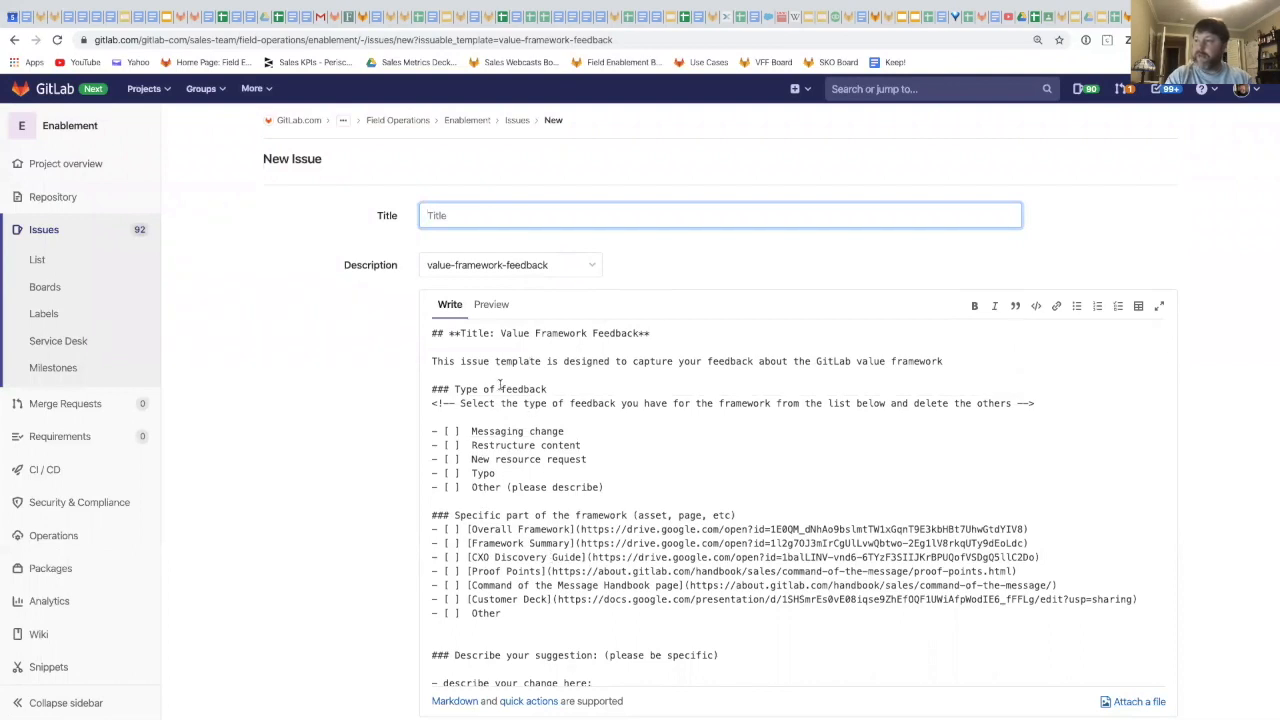
scroll(485, 504, down, 1)
scroll(485, 505, down, 1)
scroll(485, 505, up, 2)
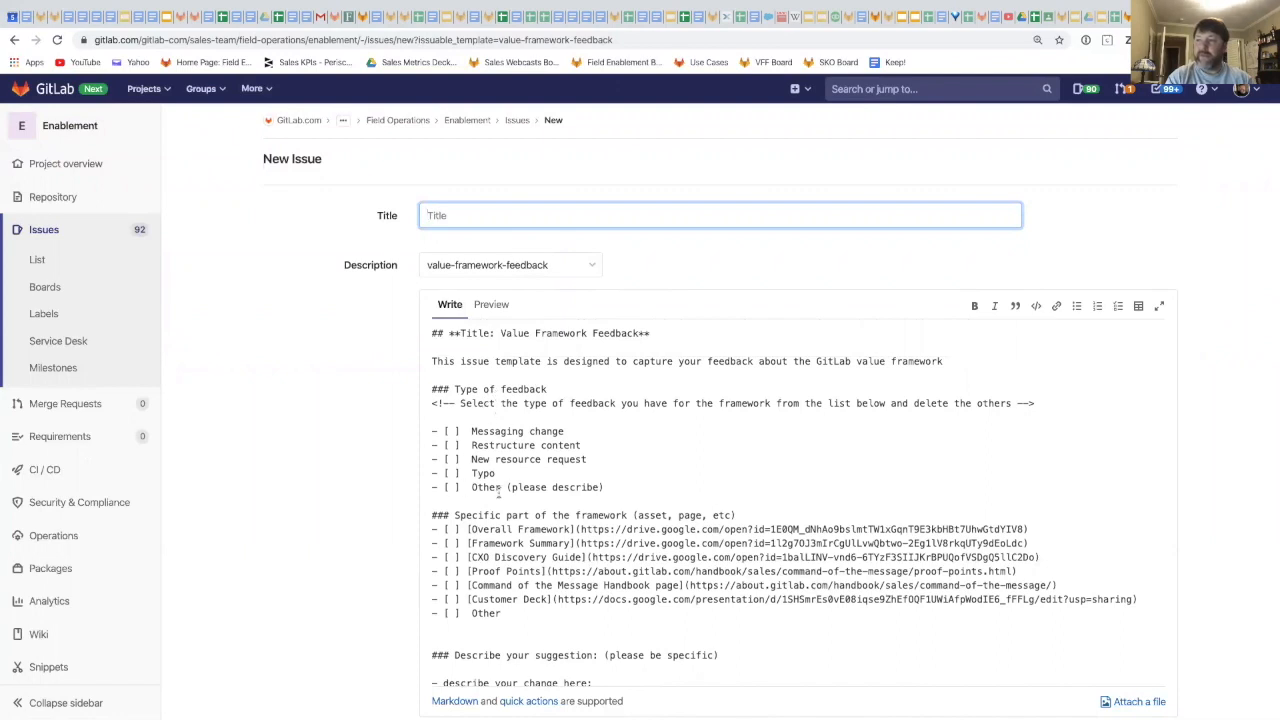
scroll(499, 493, down, 1)
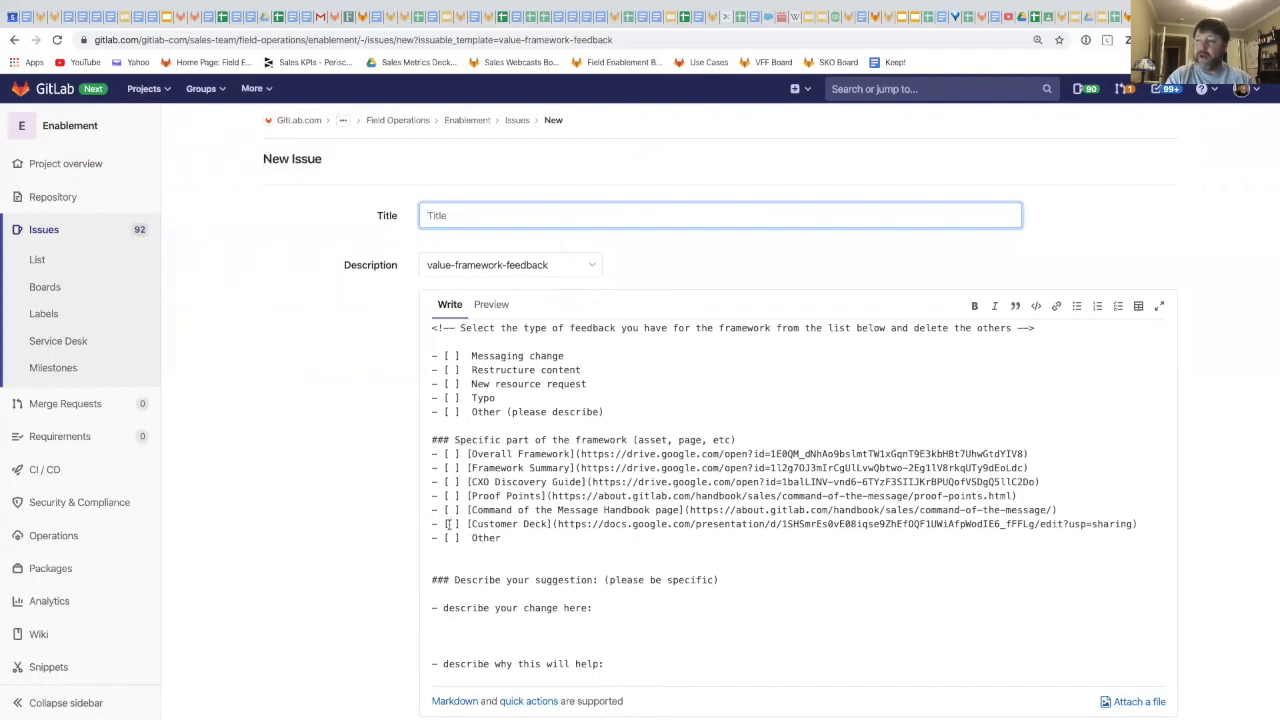
scroll(455, 493, down, 2)
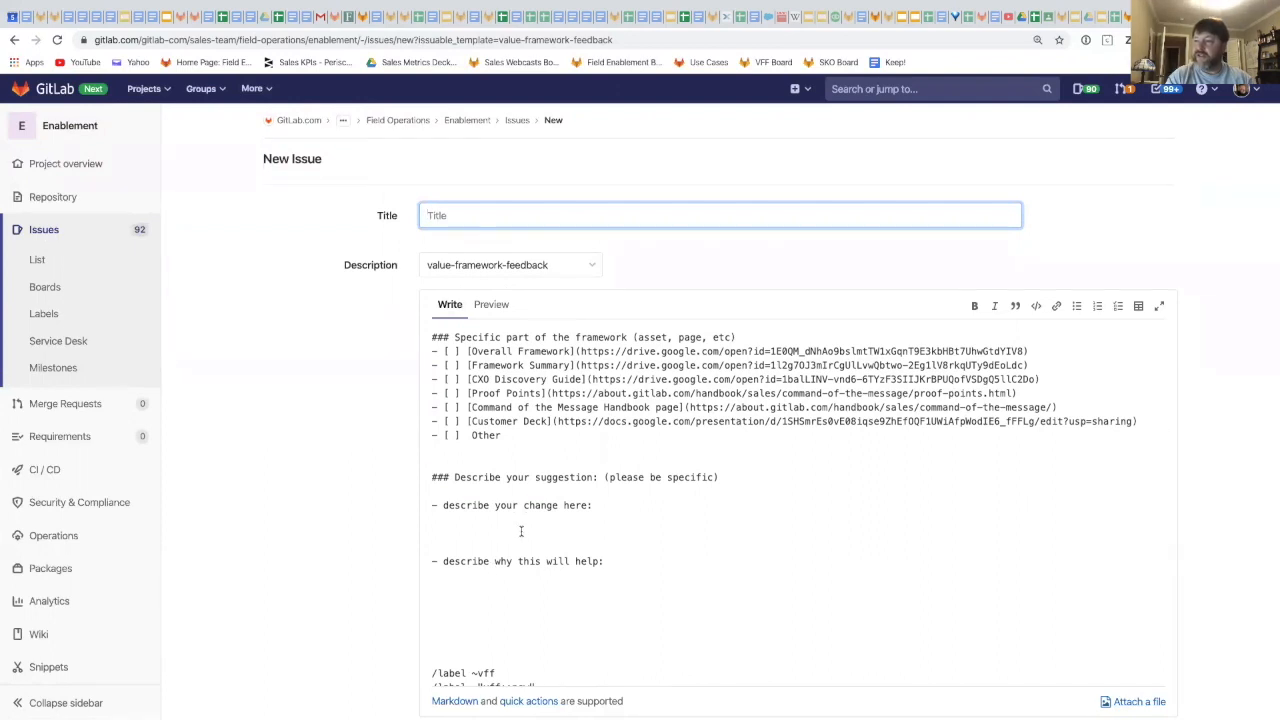
scroll(520, 531, down, 2)
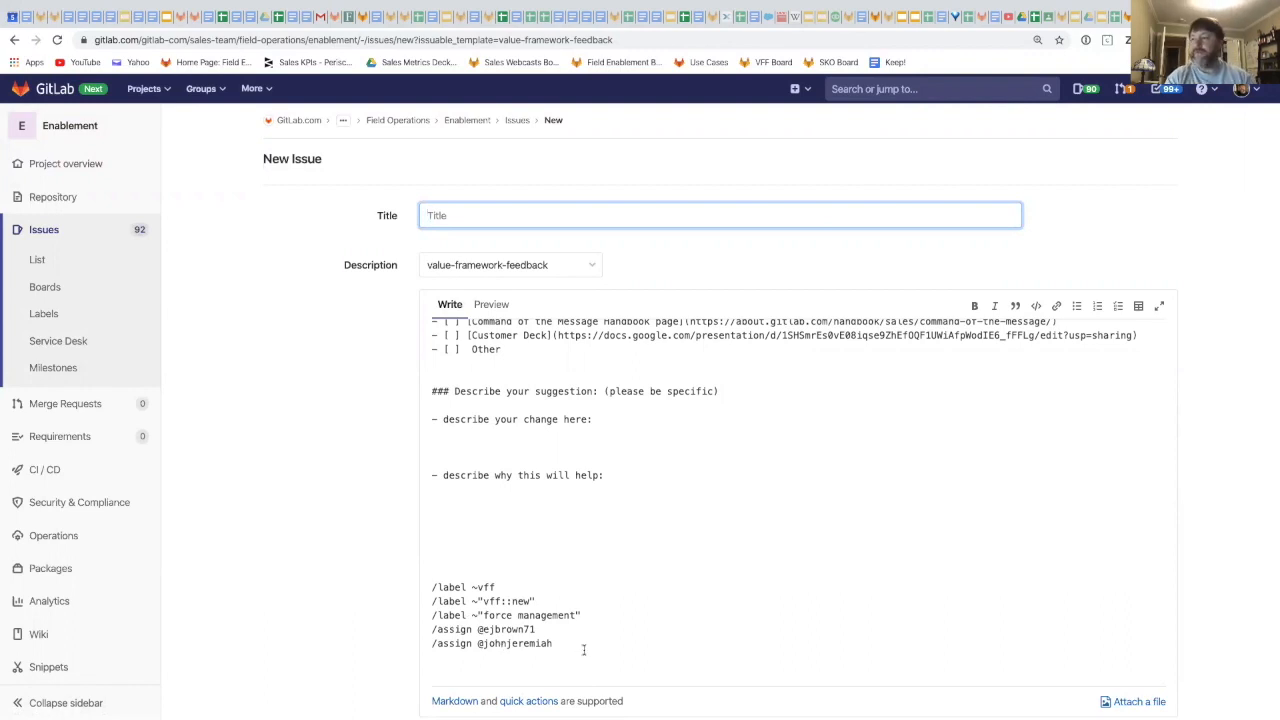
scroll(578, 568, up, 10)
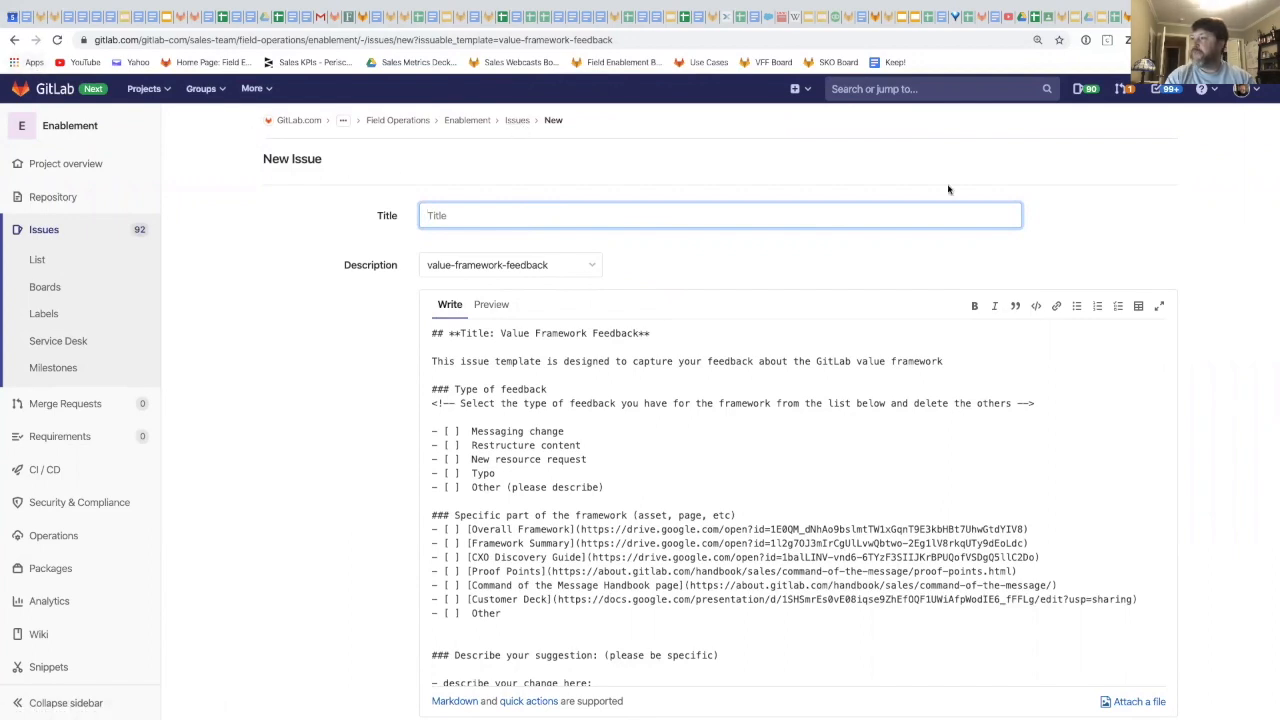
Go to the Enablement project's repository files and open the .gitlab/issue_templates folder in the Web IDE
key(ctrl+Tab)
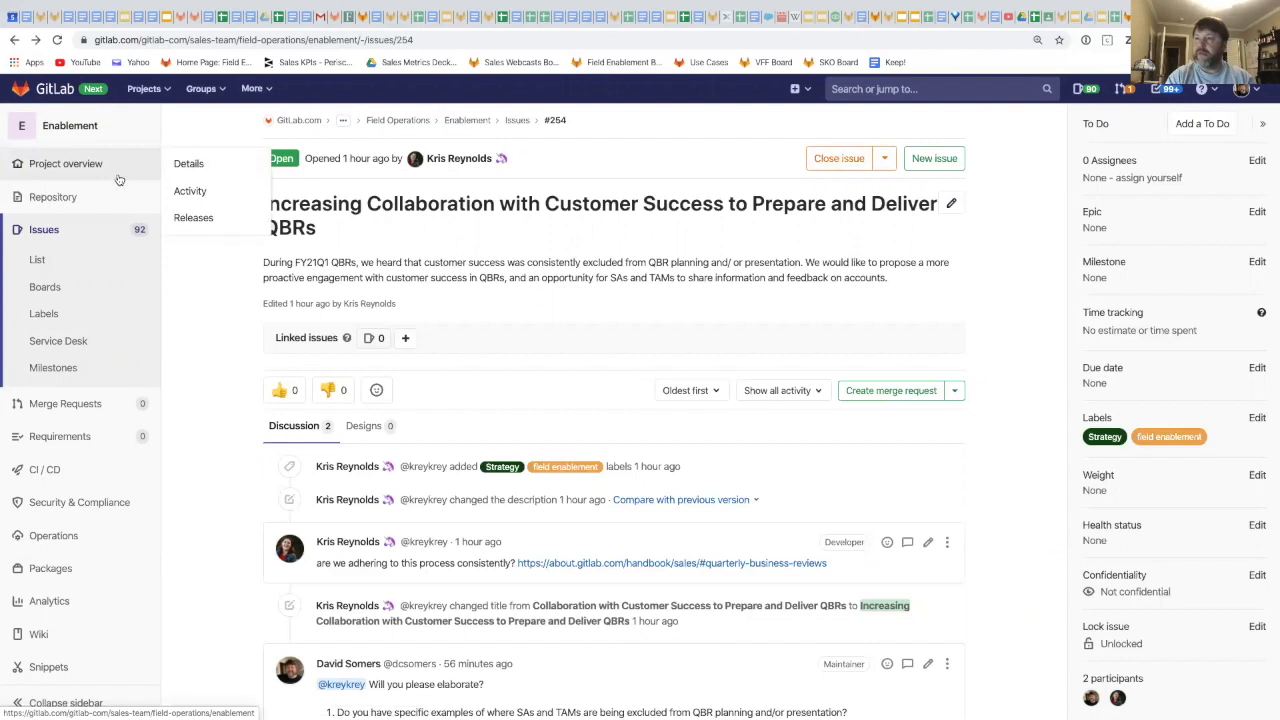
mouse_move(89, 197)
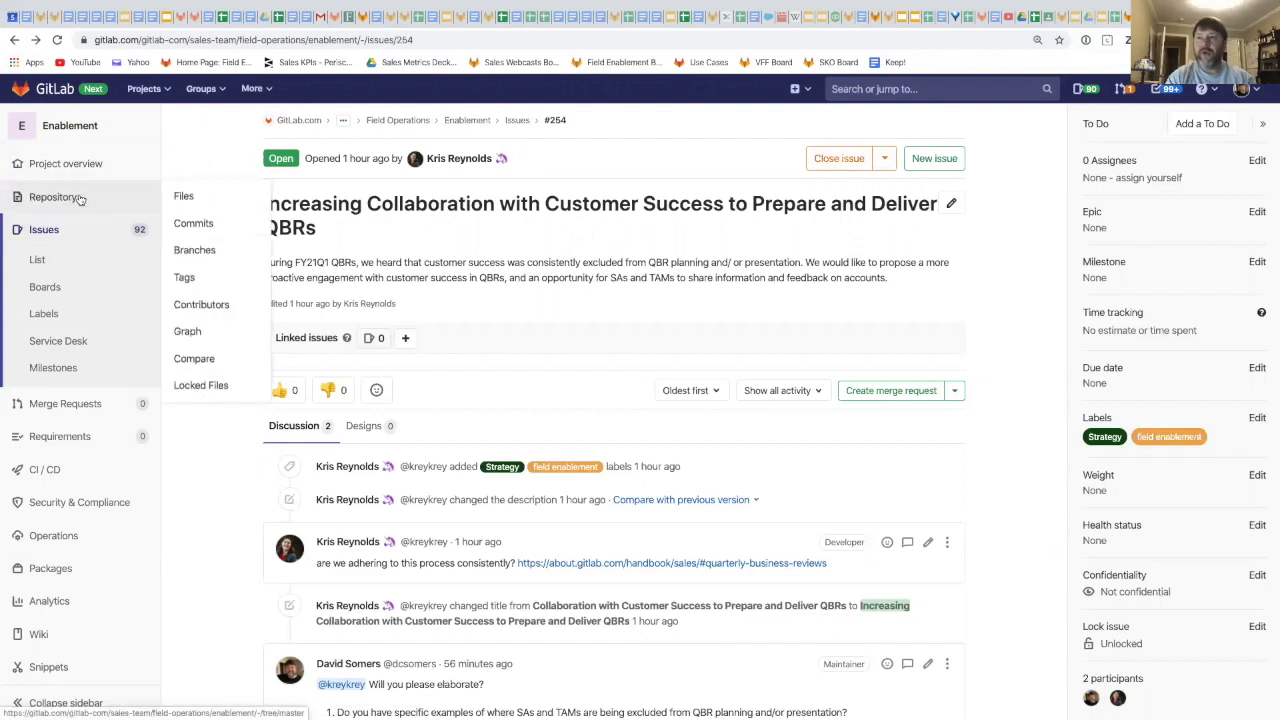
click(184, 198)
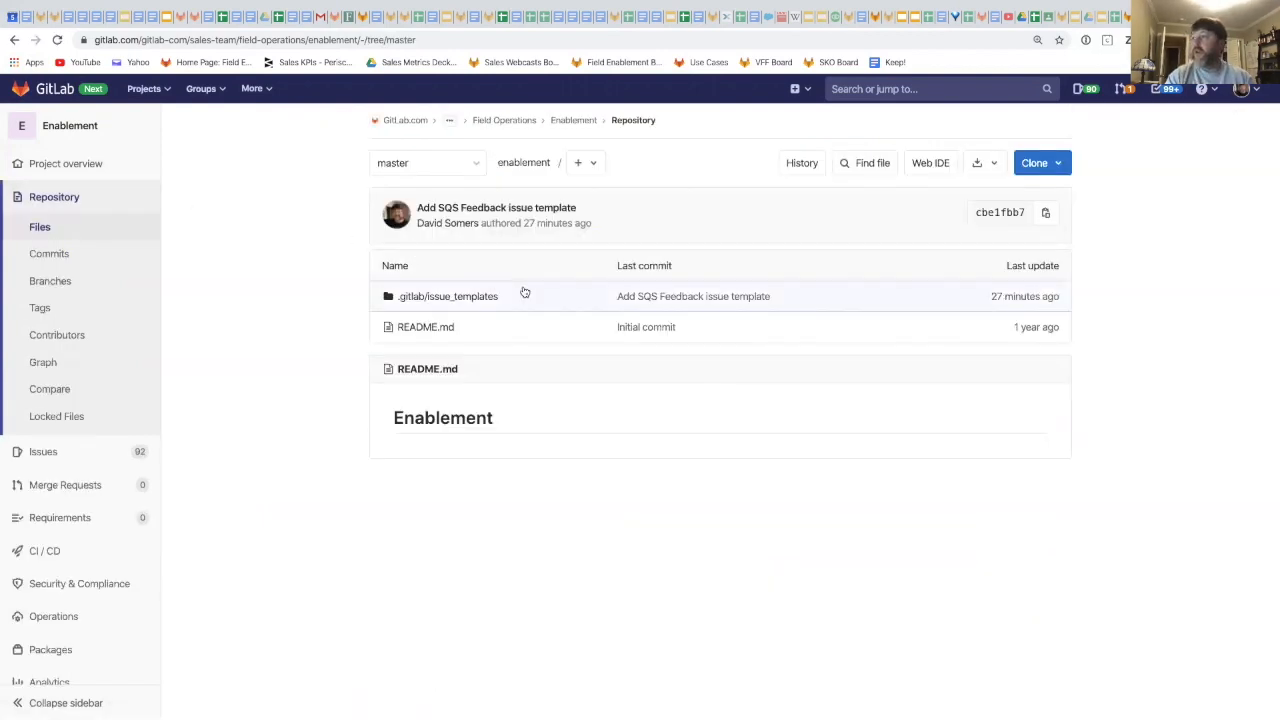
click(447, 297)
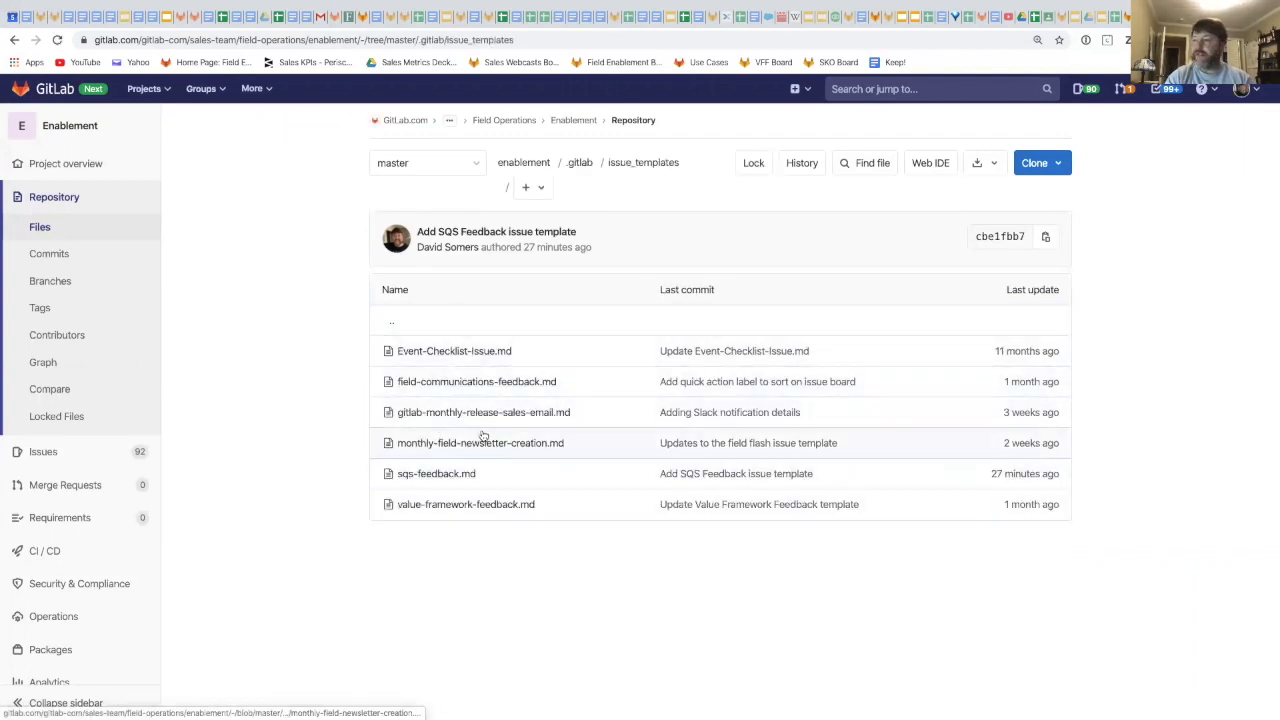
click(929, 165)
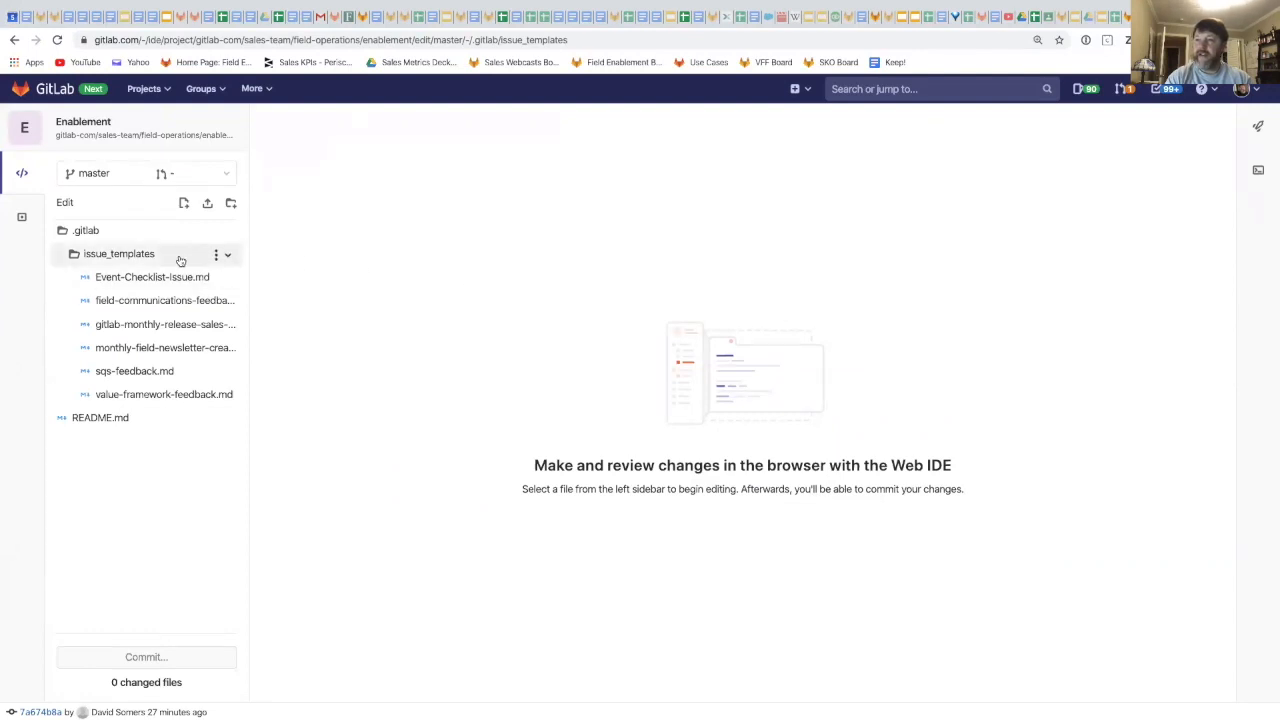
Create a new file named new.md in the issue_templates folder and open it for editing
click(227, 258)
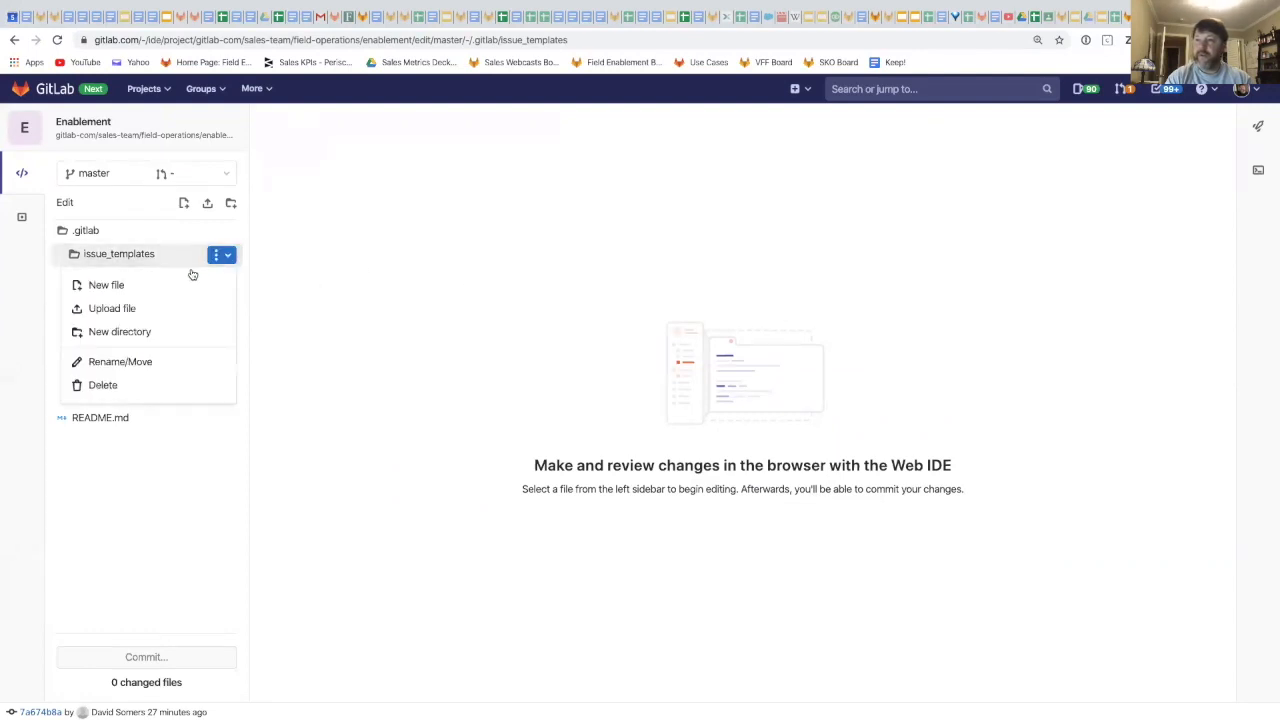
click(160, 286)
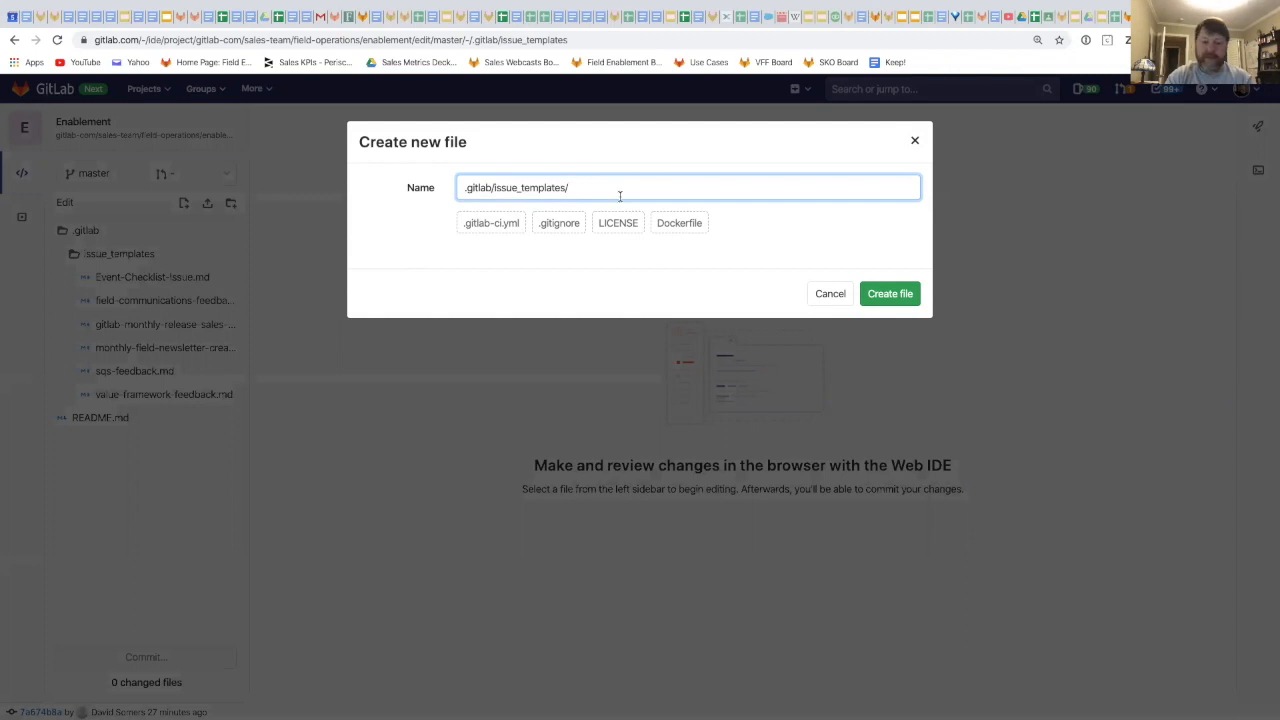
text(new)
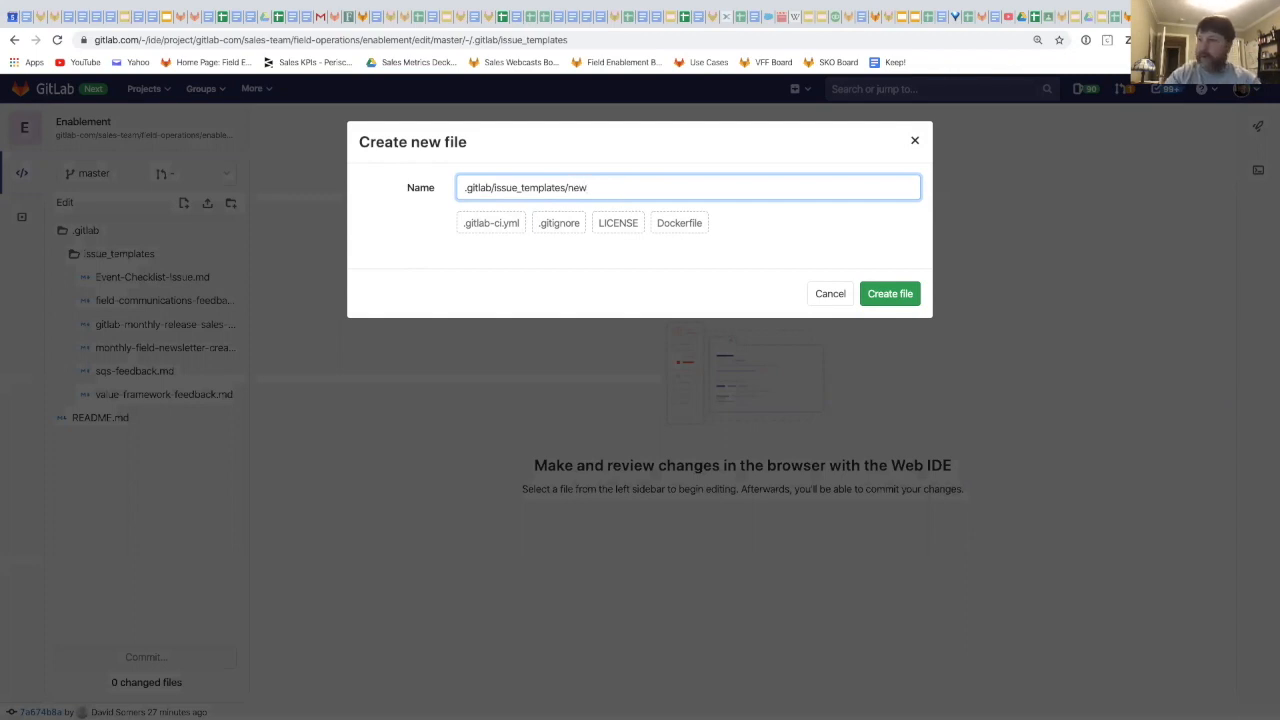
text(.md)
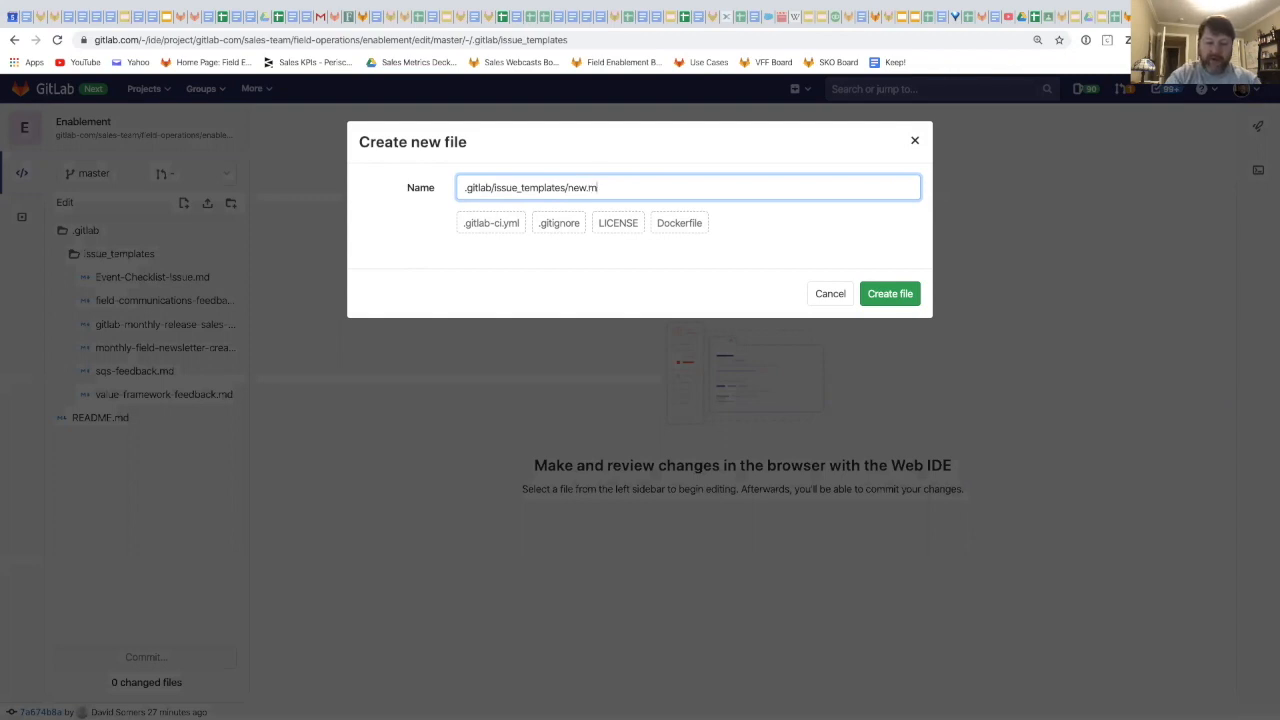
click(878, 300)
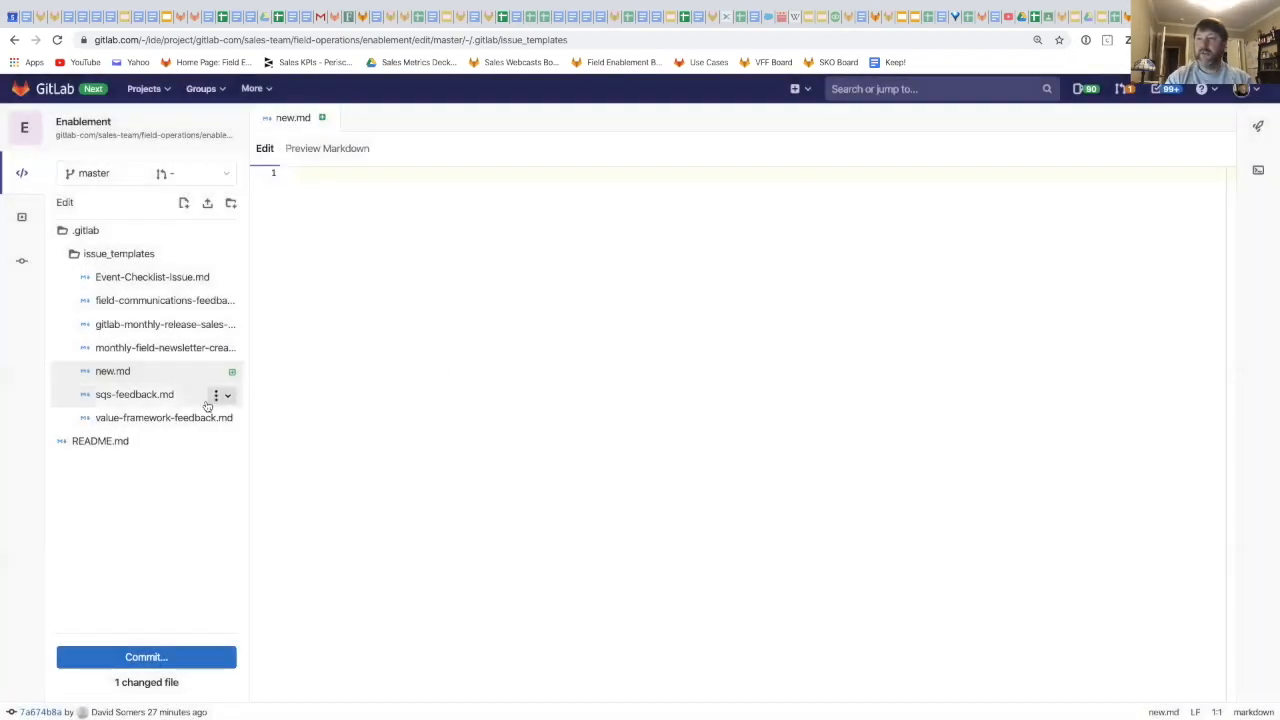
click(129, 375)
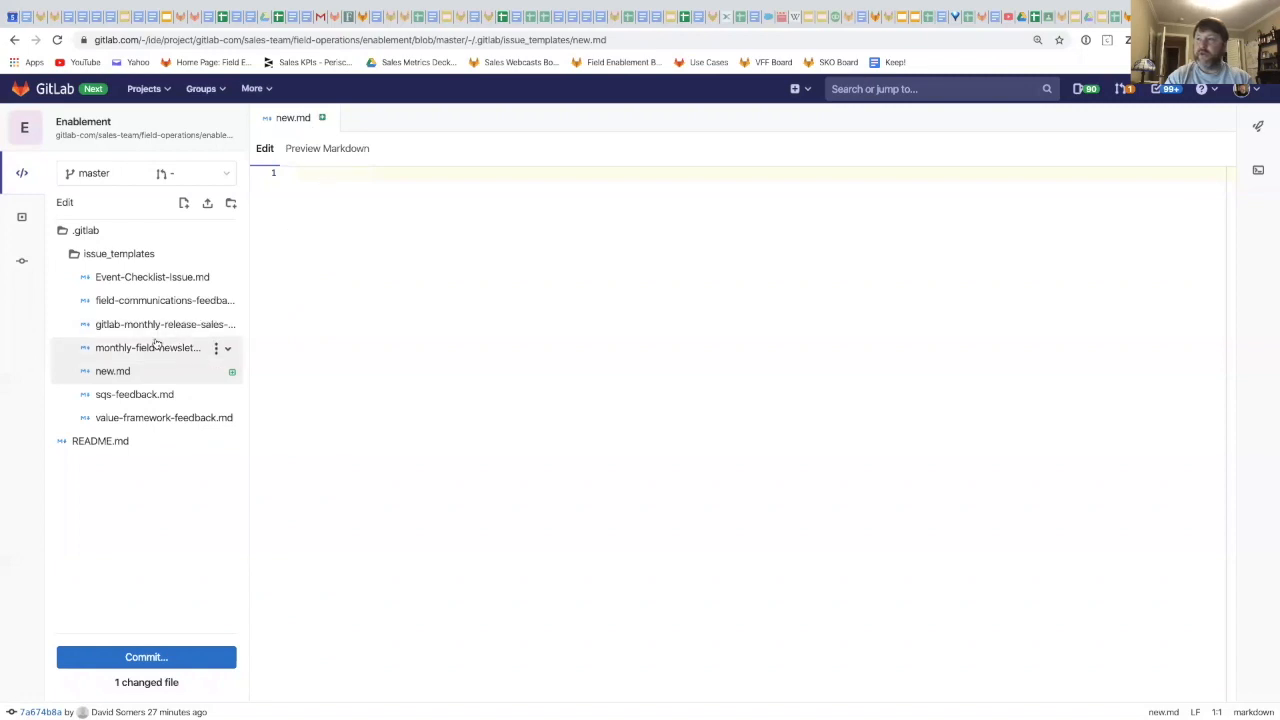
Copy the entire contents of Event-Checklist-Issue.md into the empty new.md template
click(130, 282)
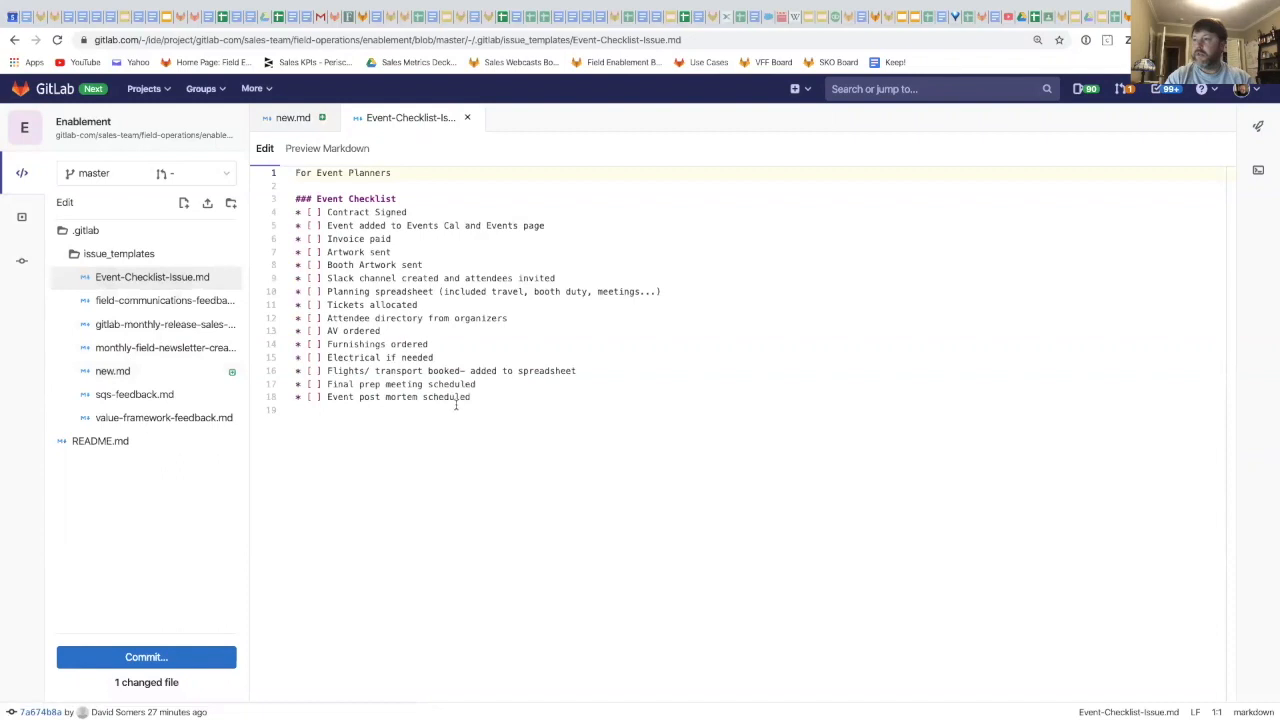
drag(471, 397, 237, 158)
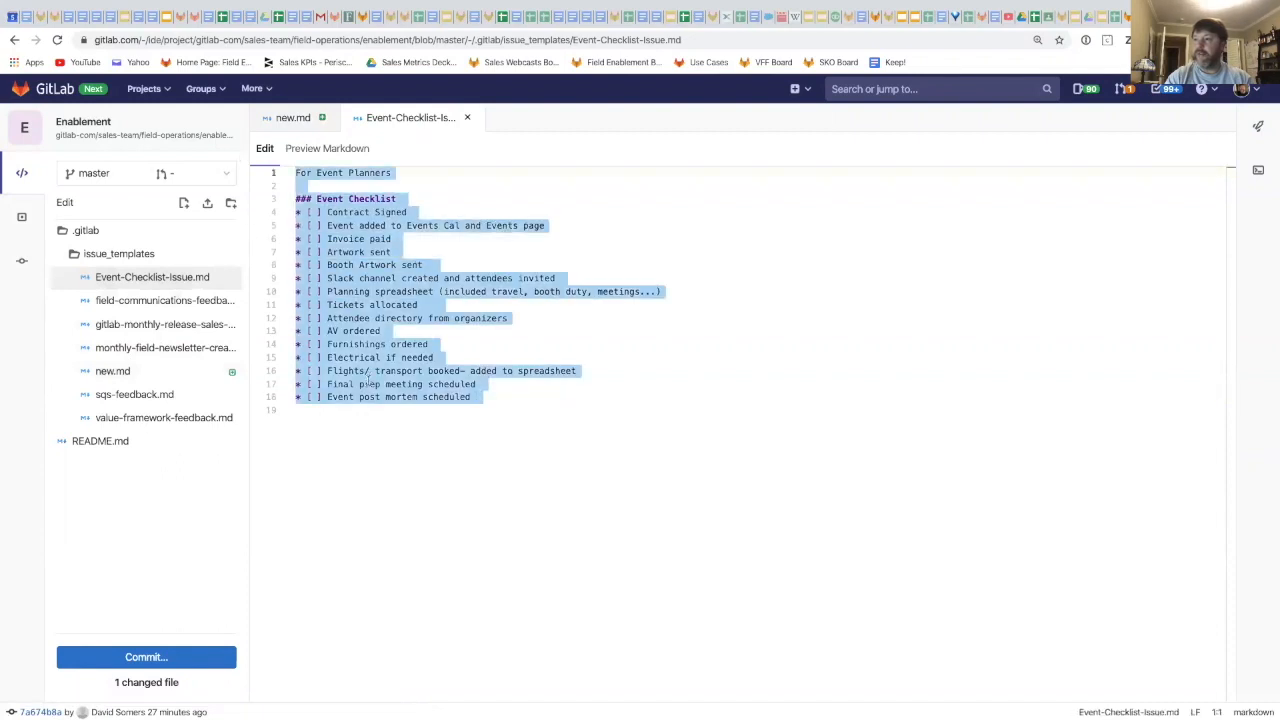
drag(366, 410, 289, 173)
key(ctrl+c)
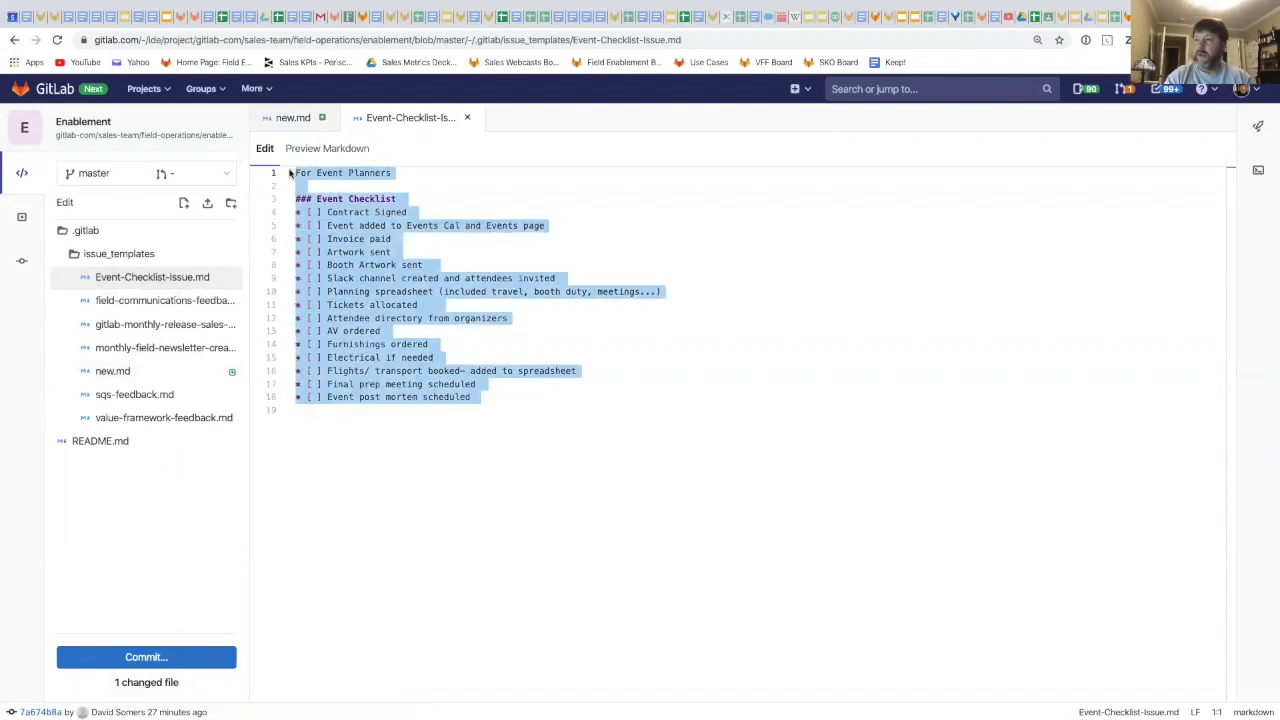
click(293, 118)
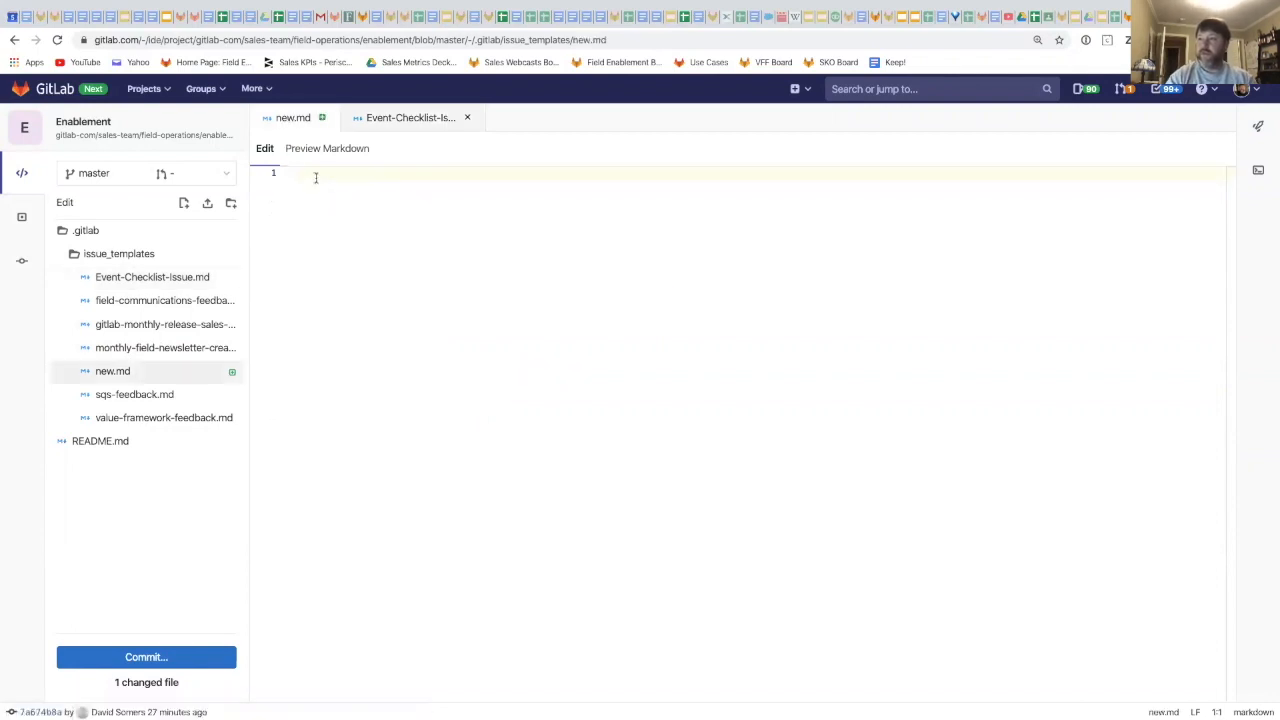
key(ctrl+v)
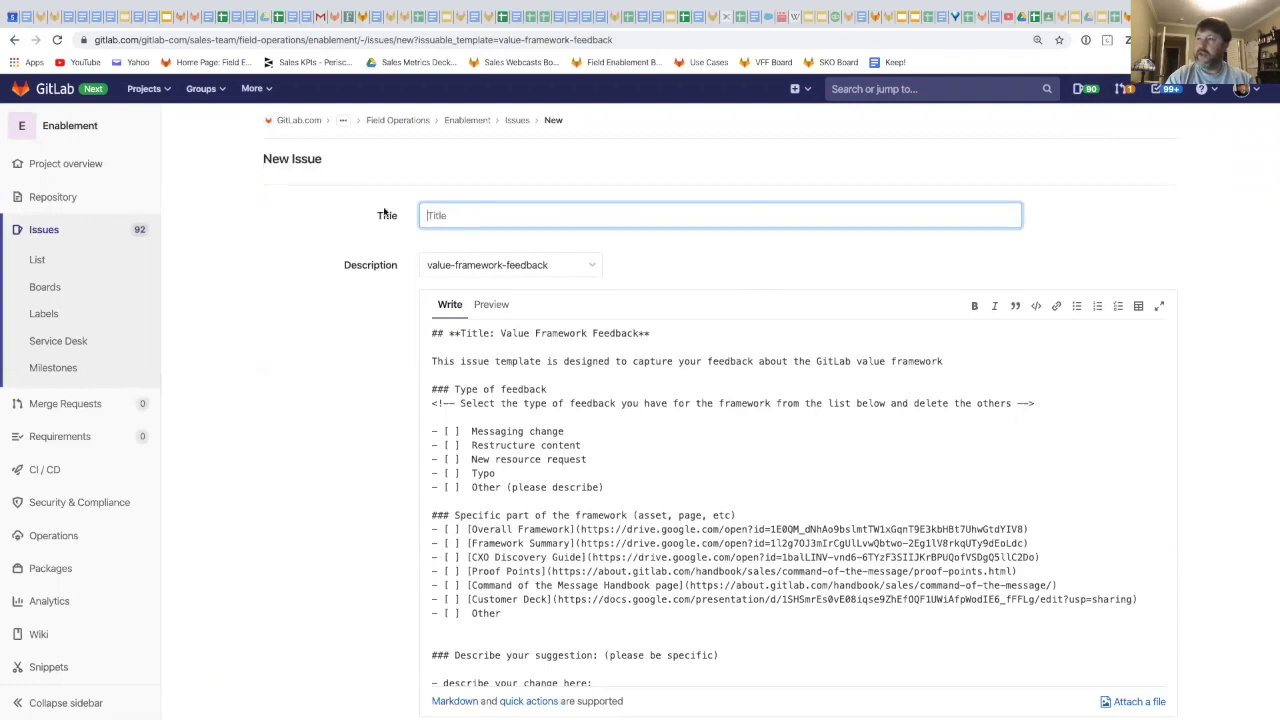
Start a blank new issue in the Enablement project and apply the Event-Checklist-Issue template to its description
click(551, 121)
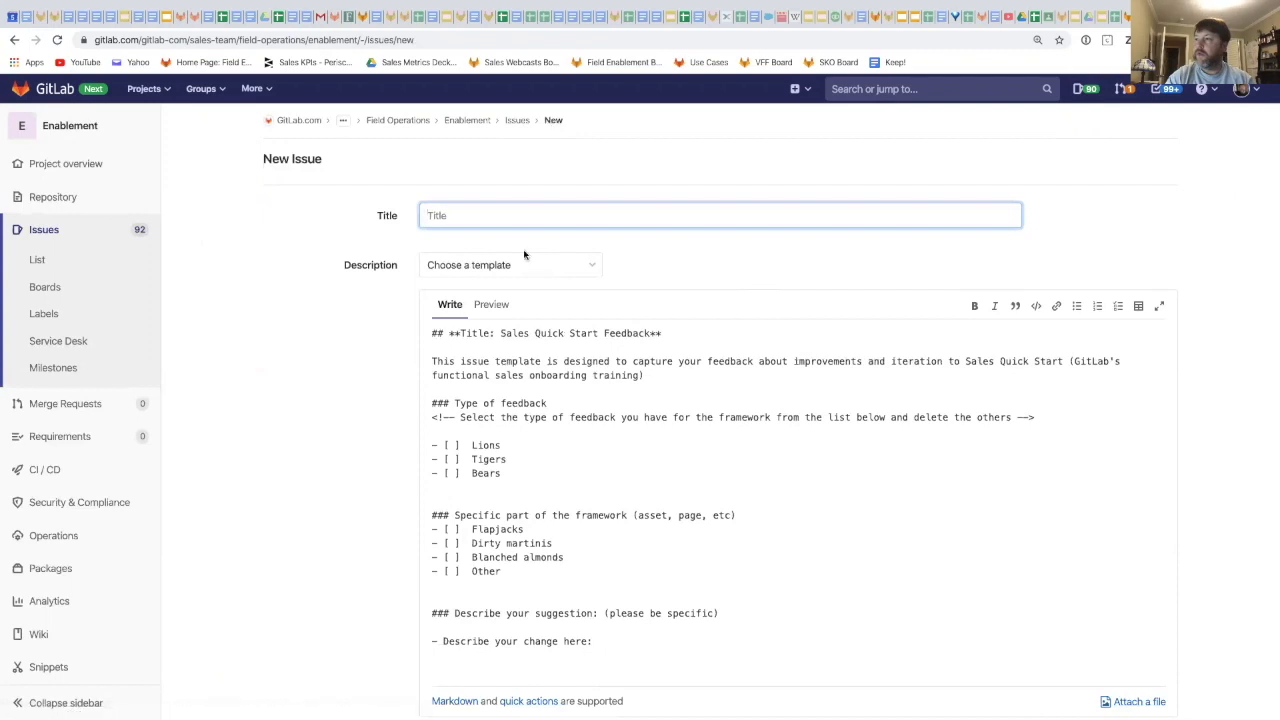
click(587, 268)
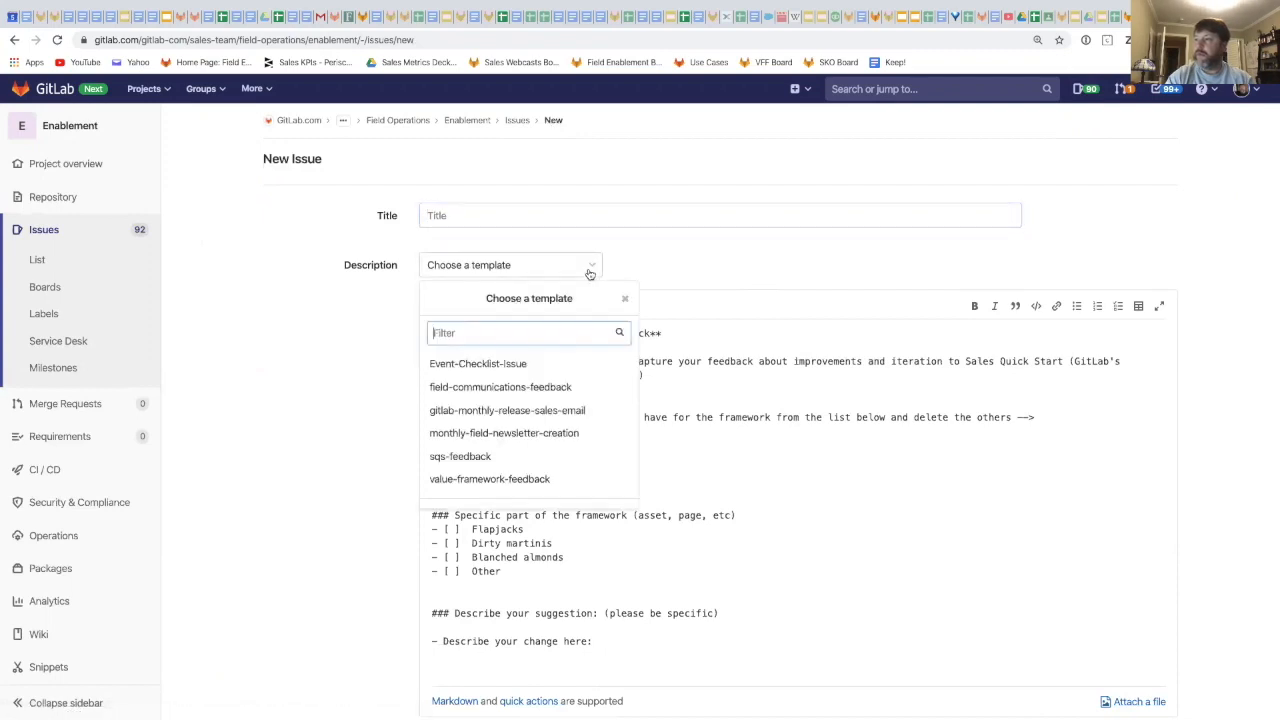
click(488, 364)
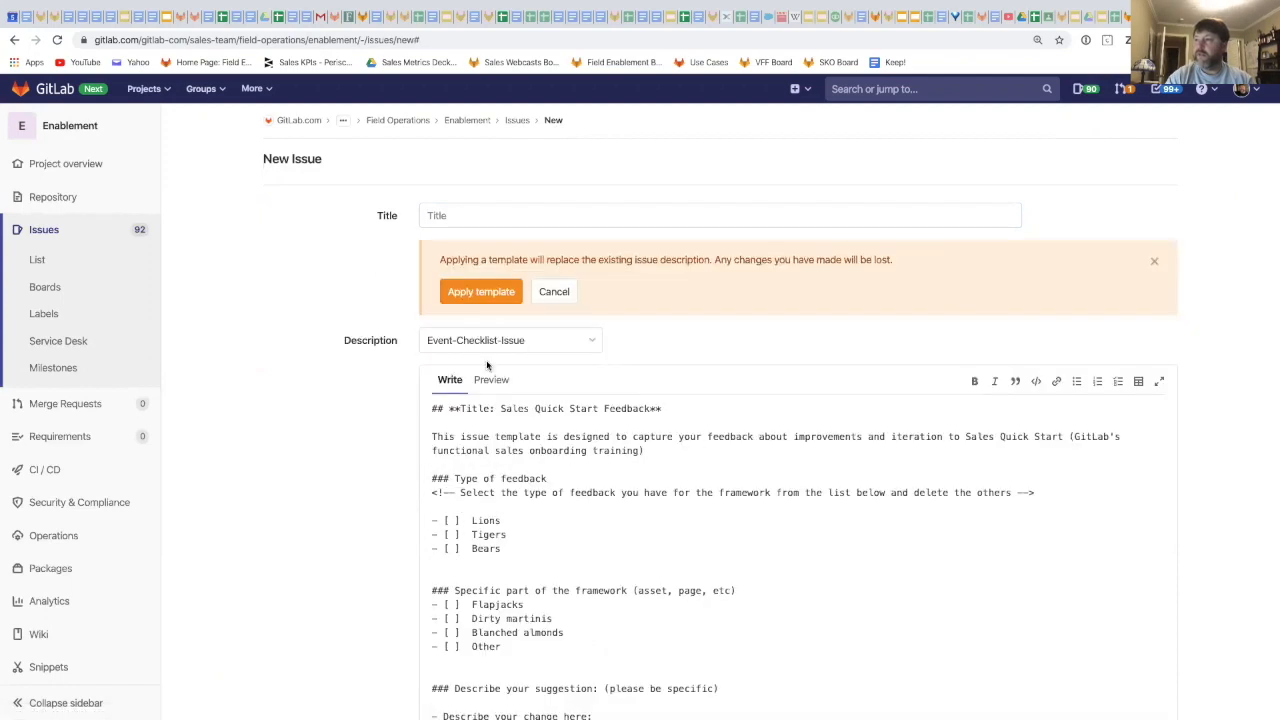
click(481, 292)
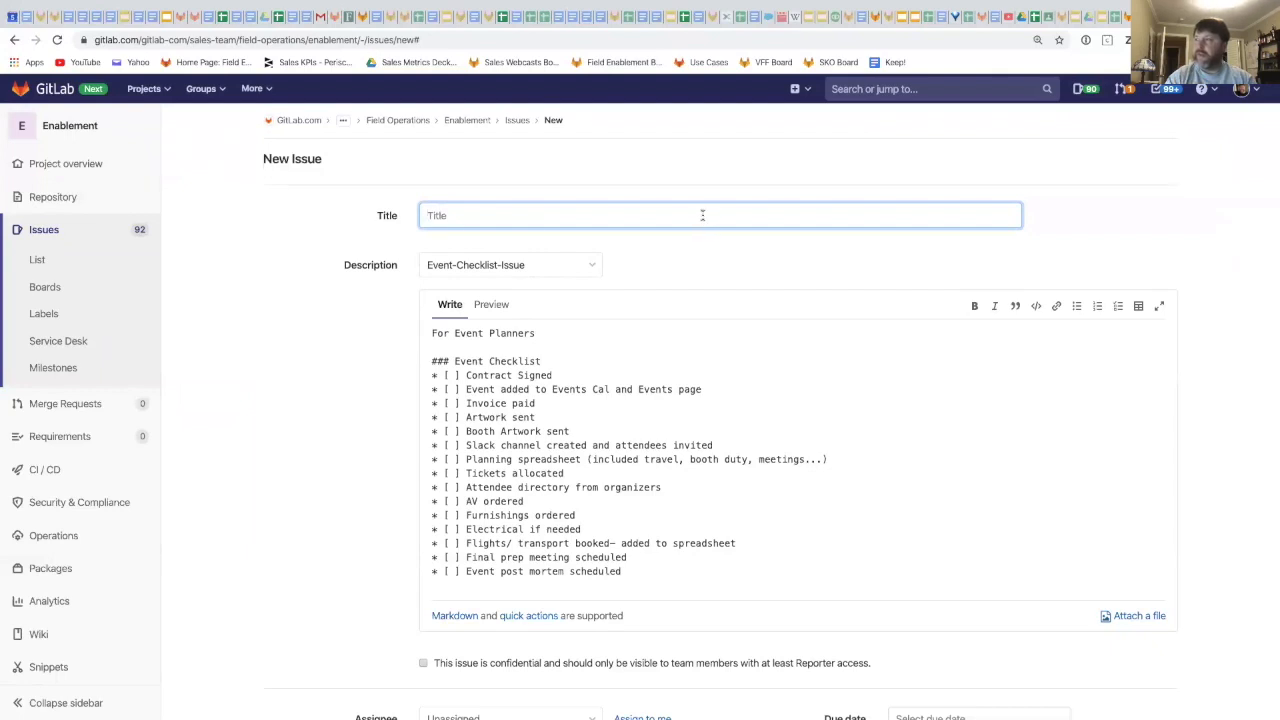
Open the VFF Board and examine the new, accepted, declined, deferred and closed feedback lists, including the version labels on accepted issues
click(773, 62)
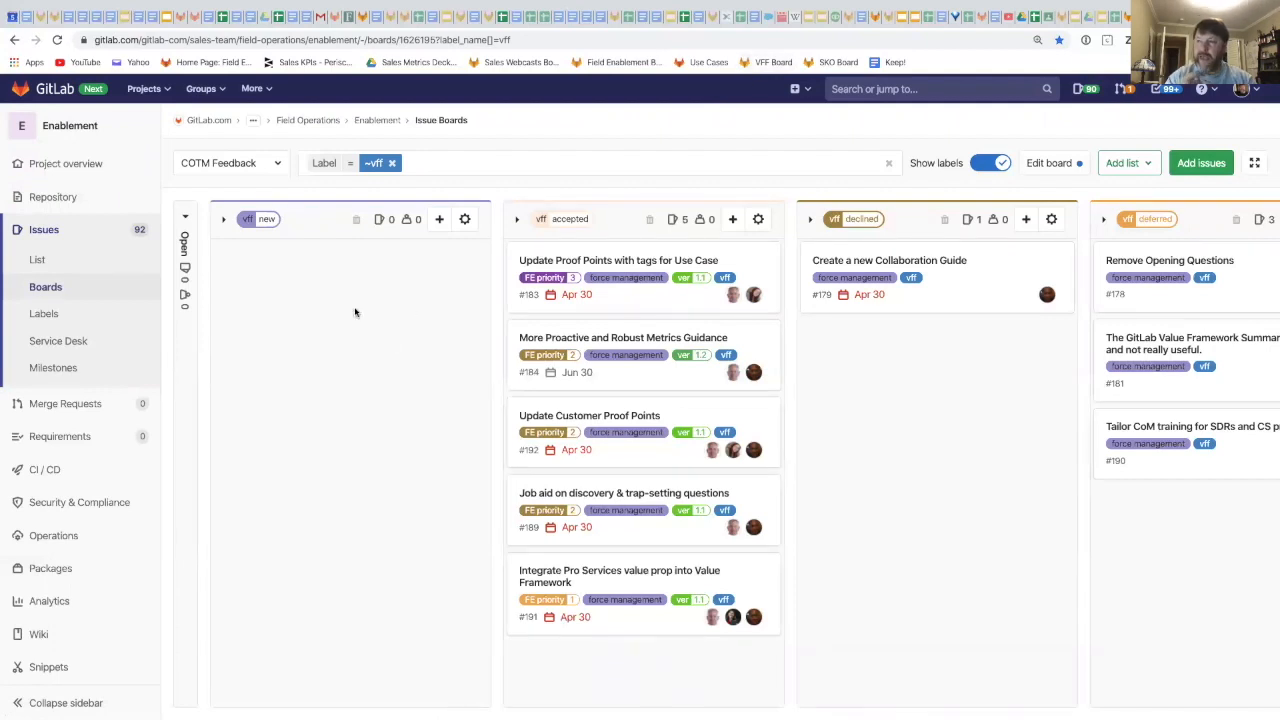
mouse_move(254, 224)
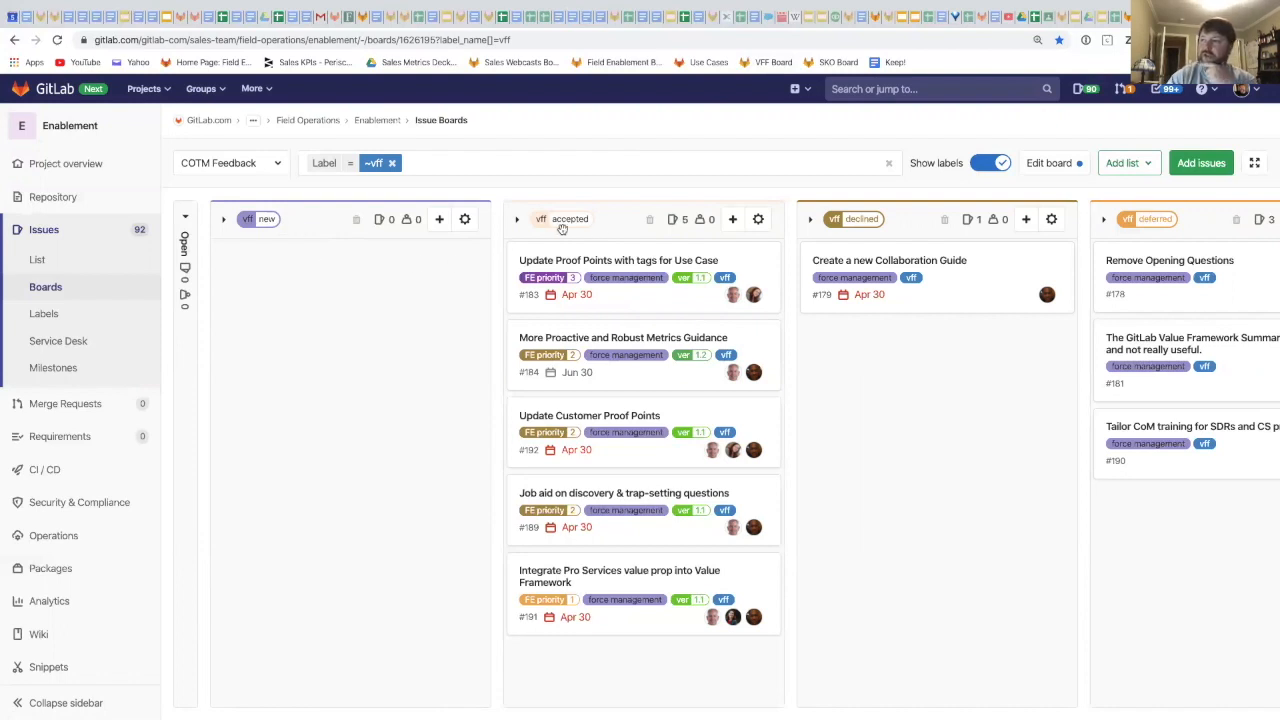
scroll(1025, 362, right, 5)
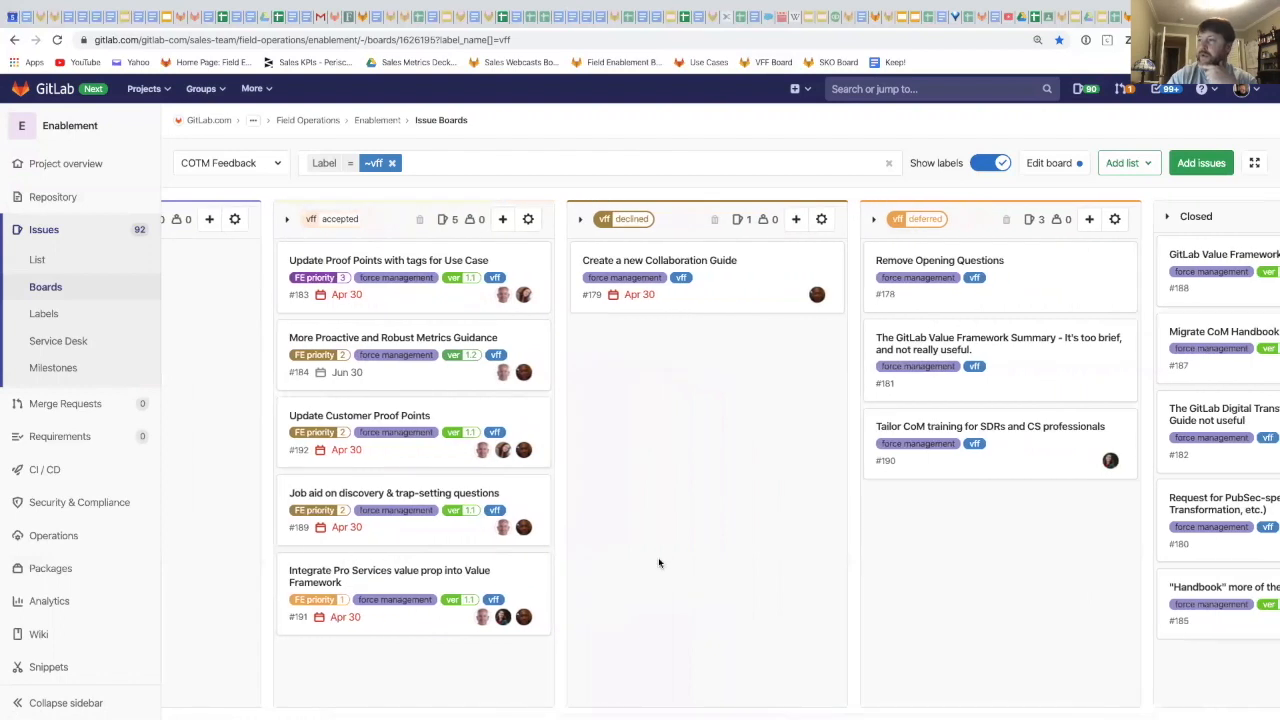
scroll(658, 557, left, 2)
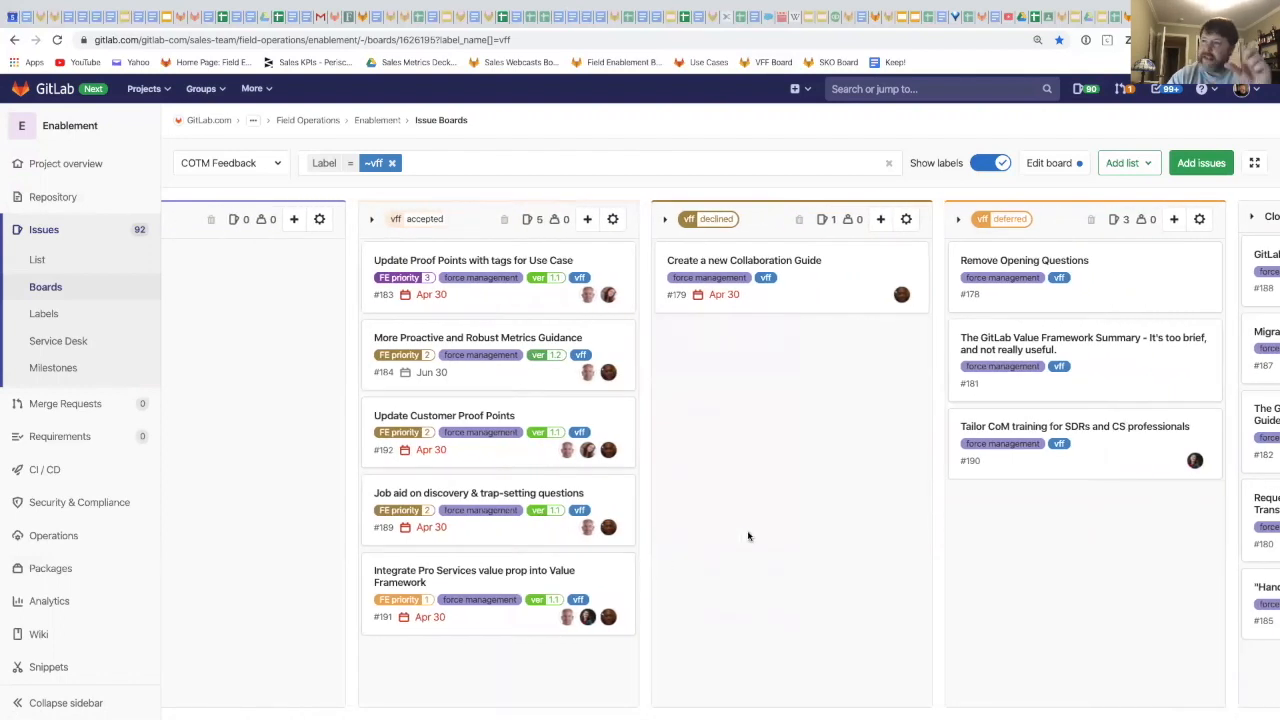
scroll(748, 536, right, 5)
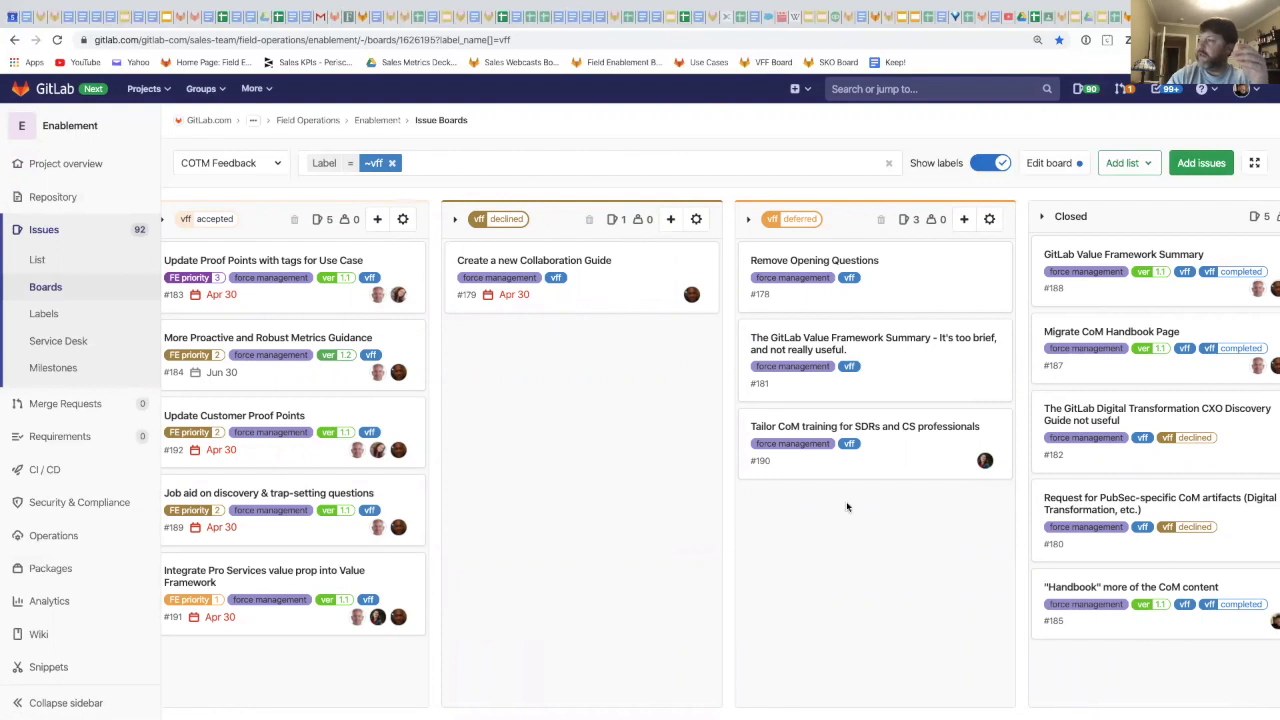
scroll(624, 601, left, 2)
scroll(624, 601, left, 8)
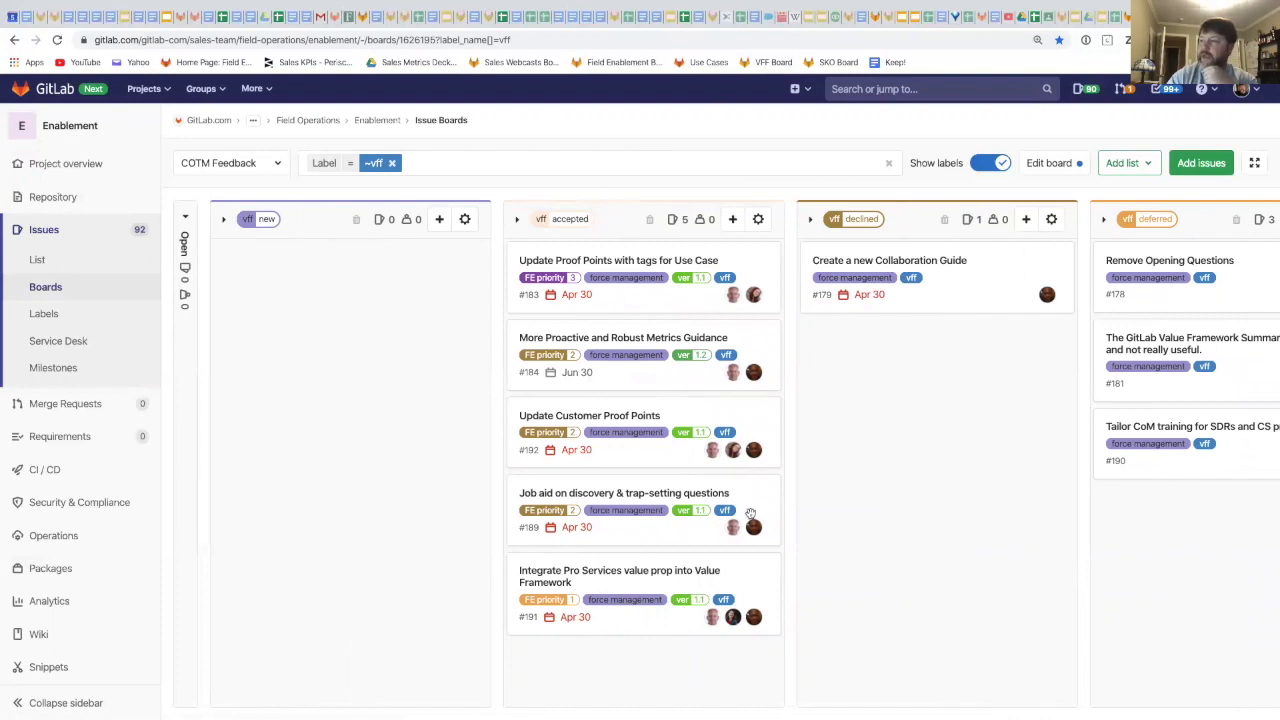
scroll(750, 514, right, 8)
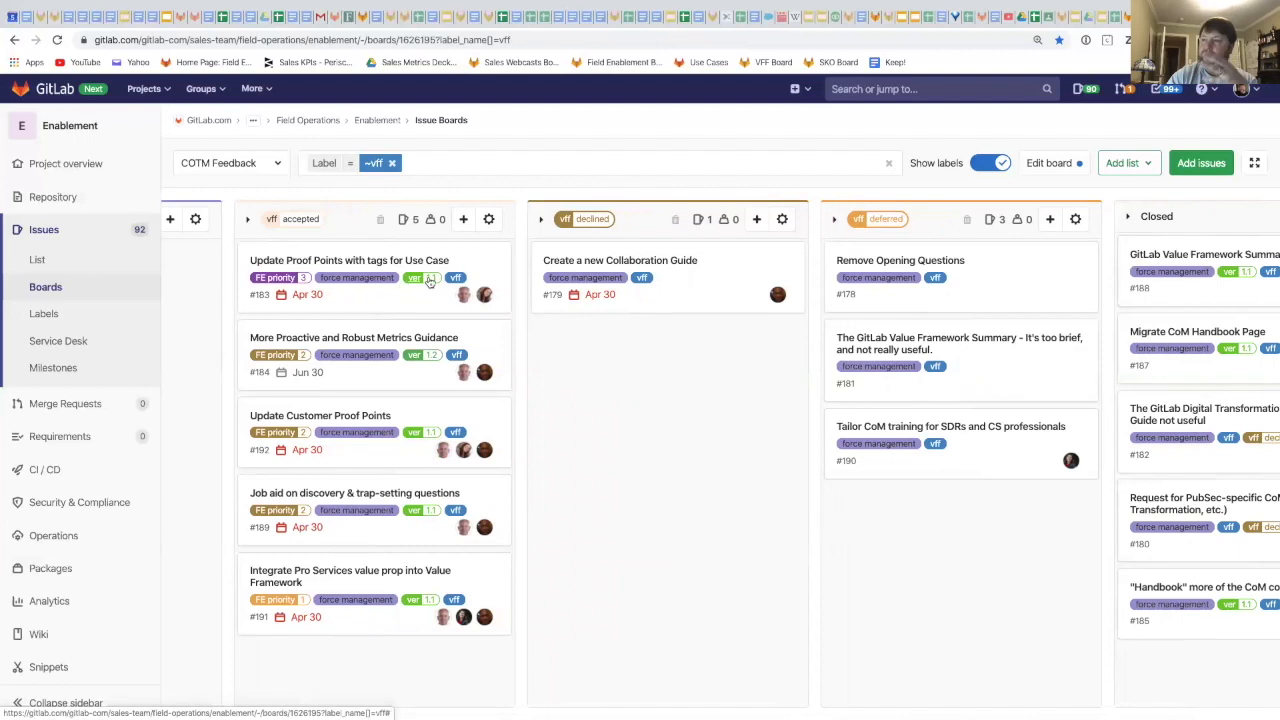
mouse_move(427, 285)
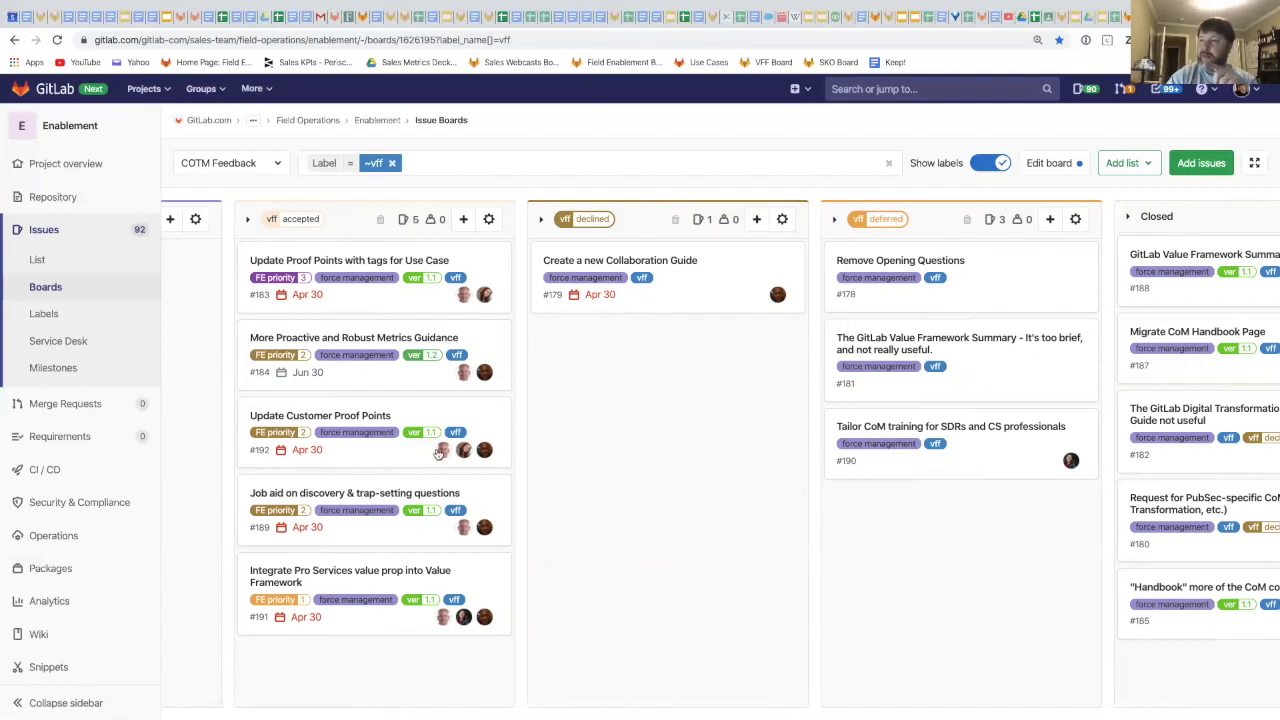
scroll(425, 405, left, 2)
scroll(425, 405, left, 2)
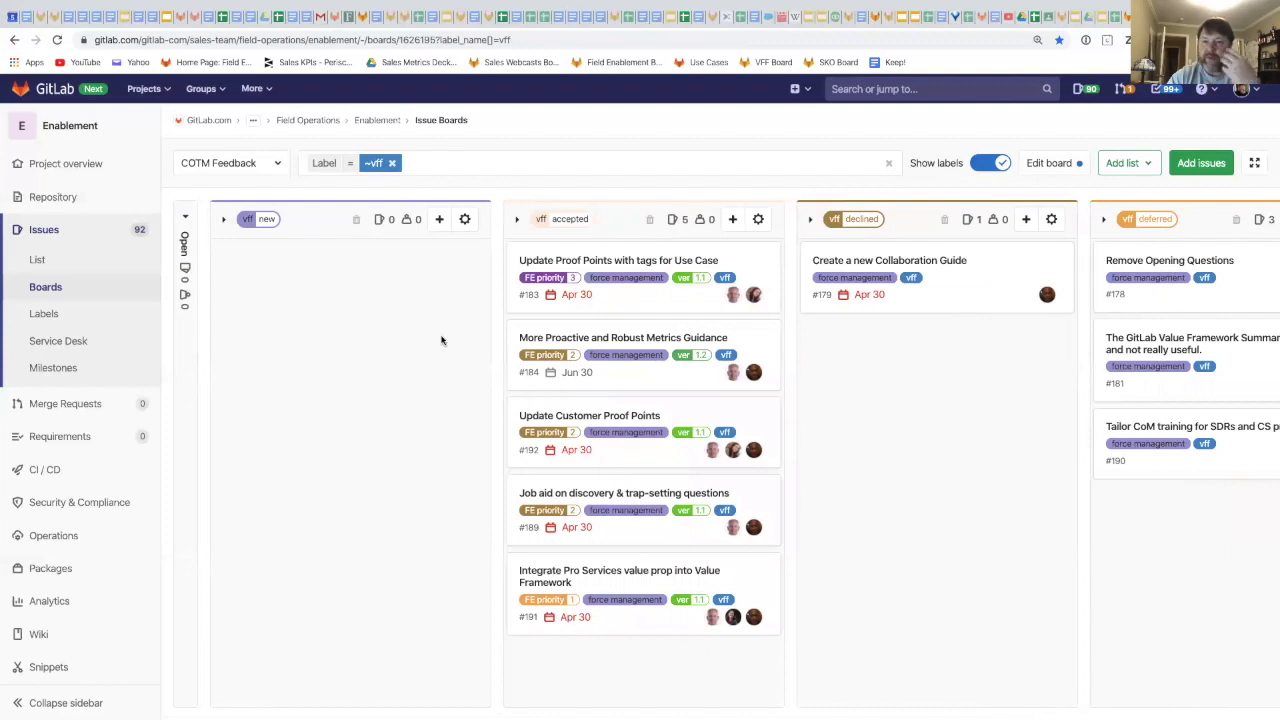